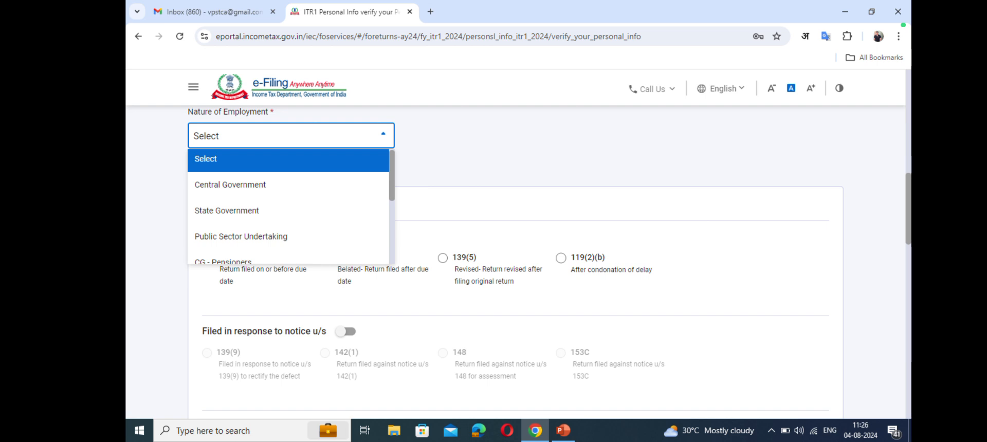
Step: Advance to slide 7 and circle the 139(4) belated return option in red ink
scroll(288, 227, "down", 3)
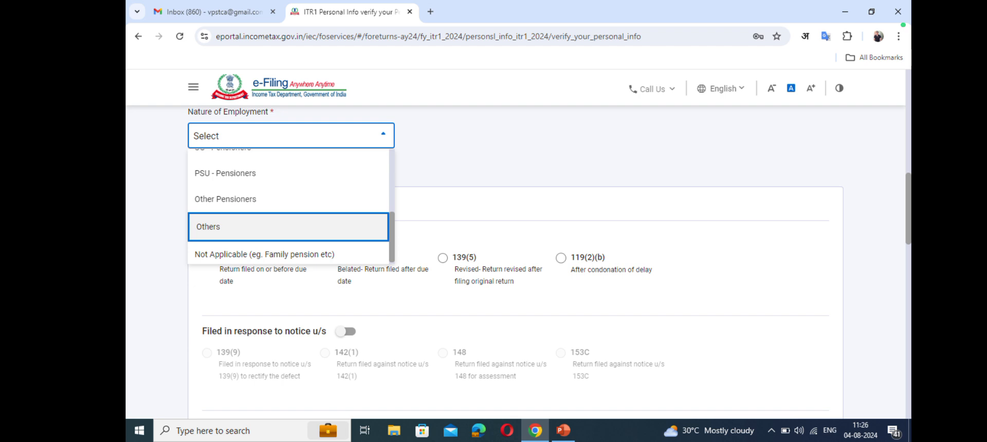
left_click(288, 227)
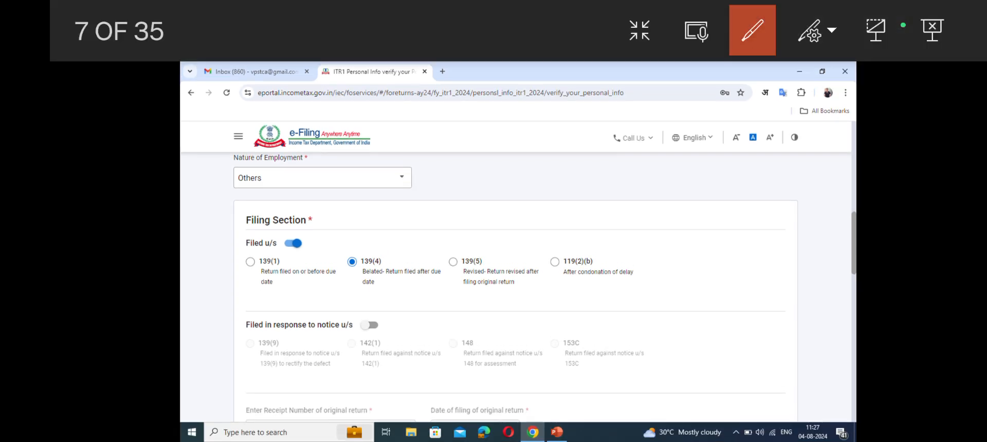
mouse_move(379, 228)
left_mouse_down()
mouse_move(349, 275)
mouse_move(395, 226)
mouse_move(368, 230)
left_mouse_up()
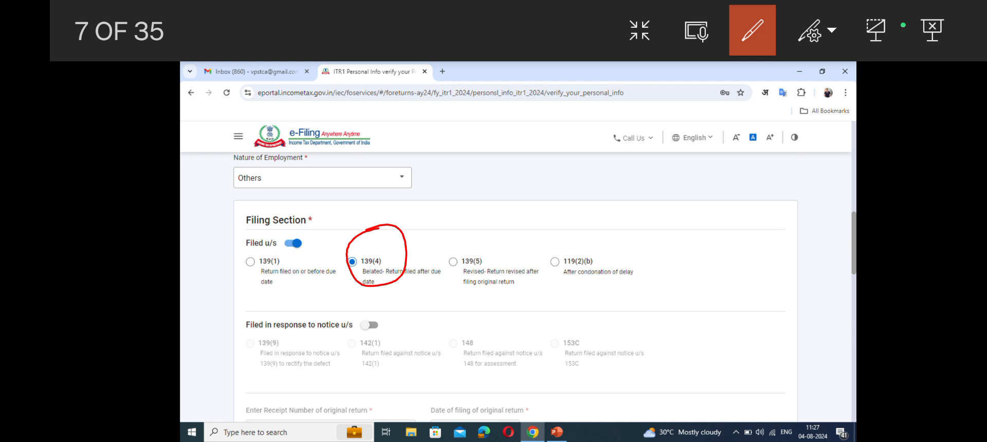
Step: Advance to slide 9, tick the opting-out-of-new-tax-regime question, cross out Yes and tick No in red ink
key("Right")
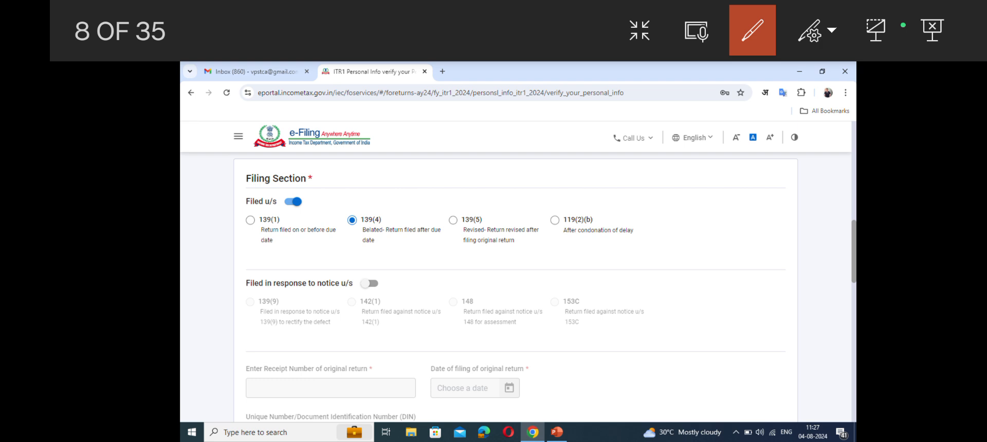
key("Right")
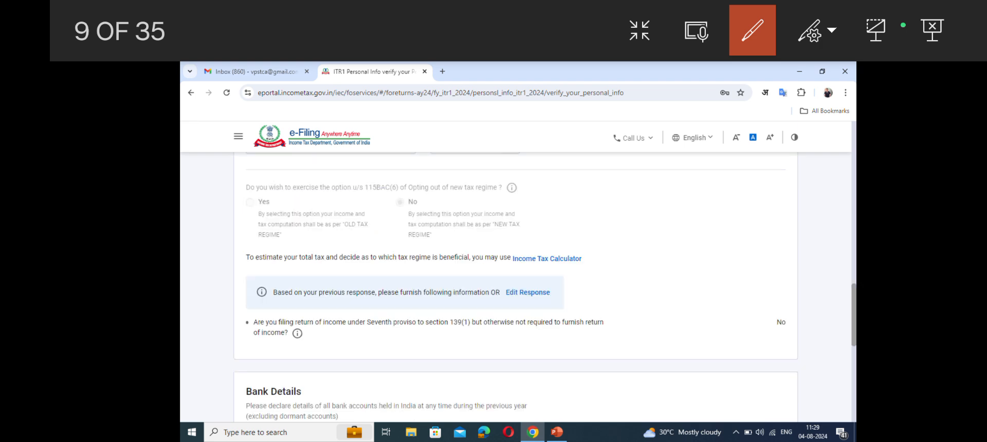
mouse_move(536, 181)
left_mouse_down()
mouse_move(544, 187)
mouse_move(584, 161)
left_mouse_up()
left_click_drag(243, 208, 296, 212)
left_click_drag(279, 186, 252, 262)
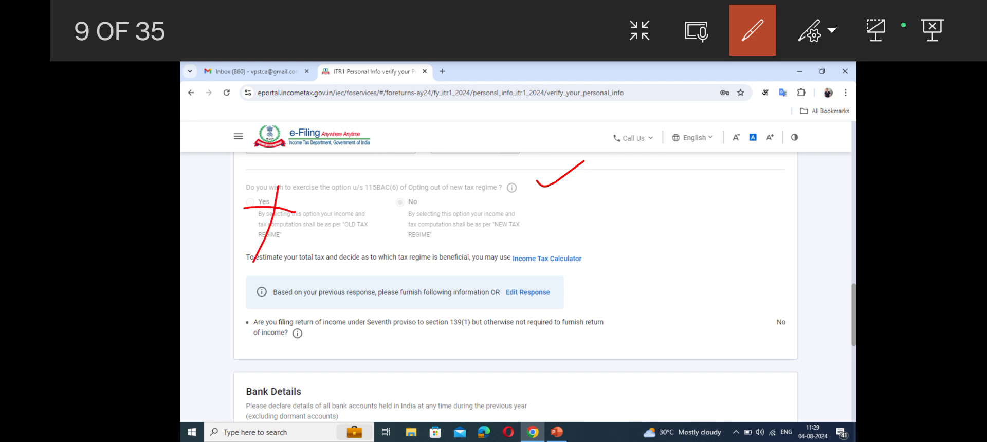
mouse_move(387, 202)
left_mouse_down()
mouse_move(417, 206)
mouse_move(462, 170)
left_mouse_up()
left_click(753, 31)
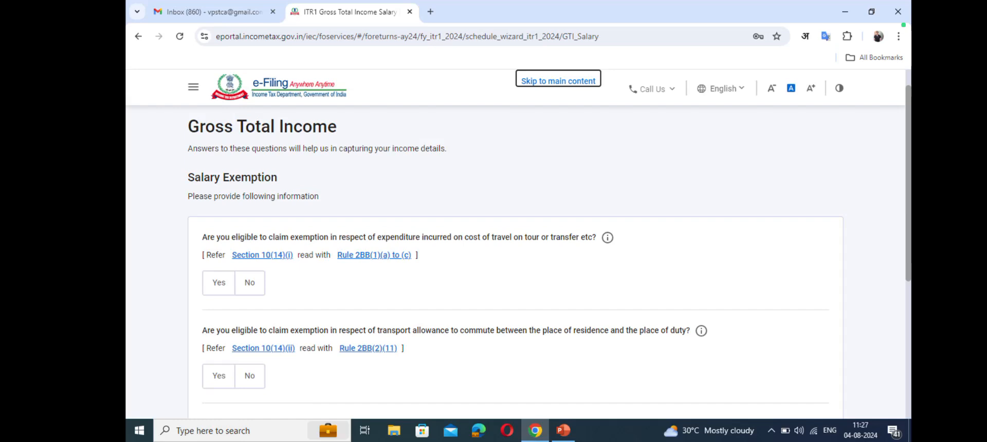
Step: Go through the slides on salary exemption, income source verification and interest from the saving bank account
scroll(515, 258, "down", 3)
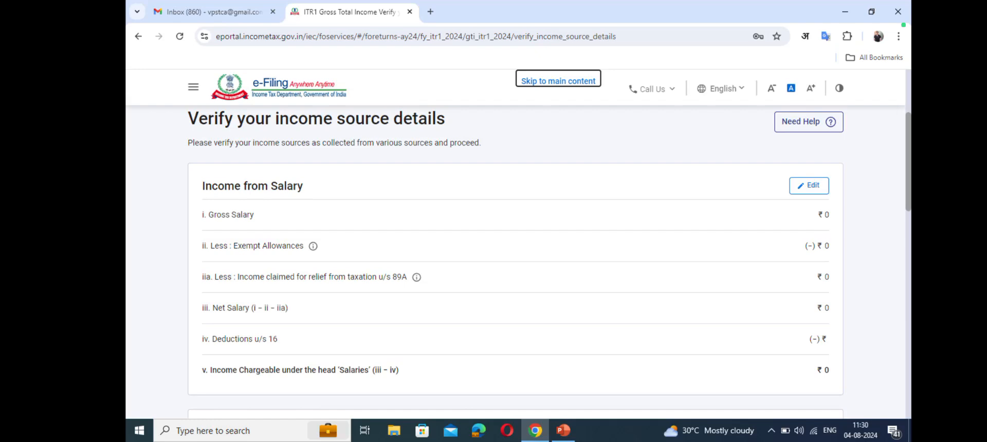
scroll(515, 258, "down", 5)
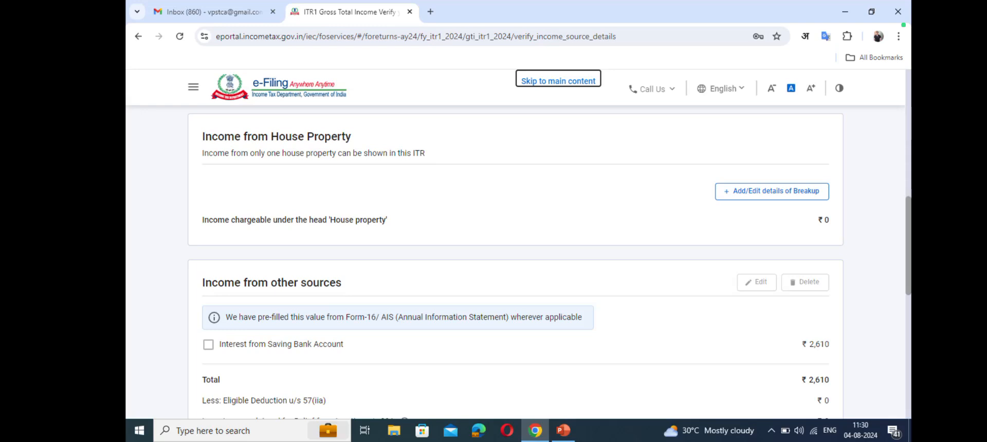
scroll(515, 258, "down", 3)
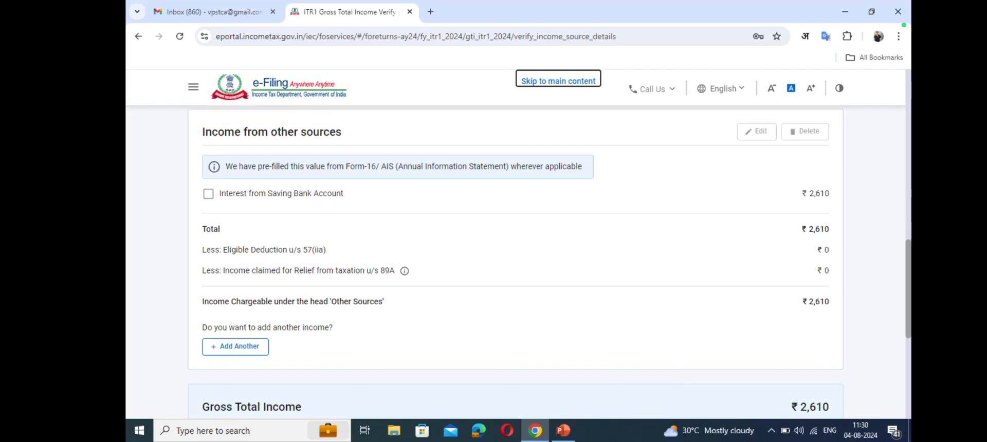
left_click(208, 194)
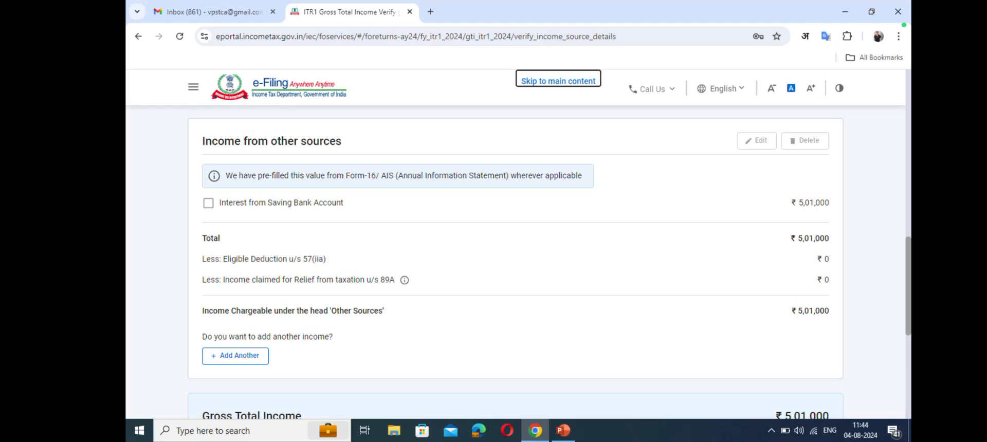
Step: Advance past the Return Summary to slide 24, tick the Rebate u/s 87A line and circle its amount in red ink
scroll(514, 258, "down", 4)
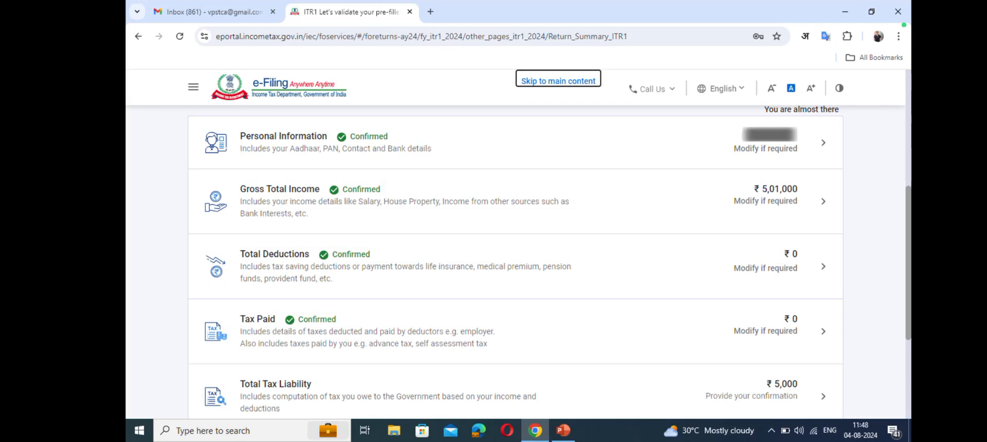
scroll(514, 257, "down", 3)
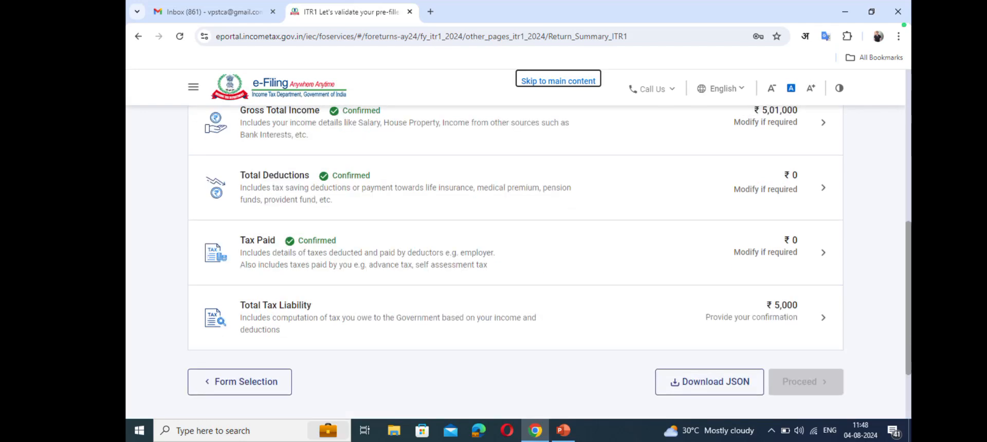
left_click(823, 318)
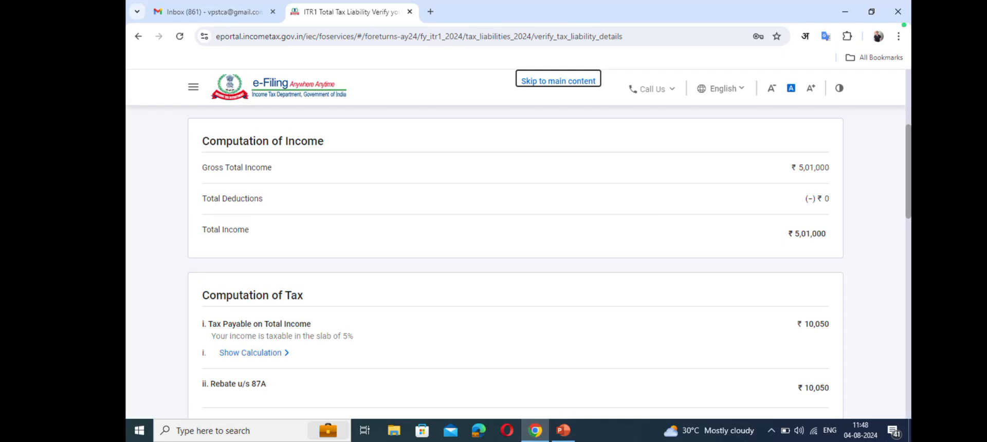
left_click(518, 221)
left_click(753, 30)
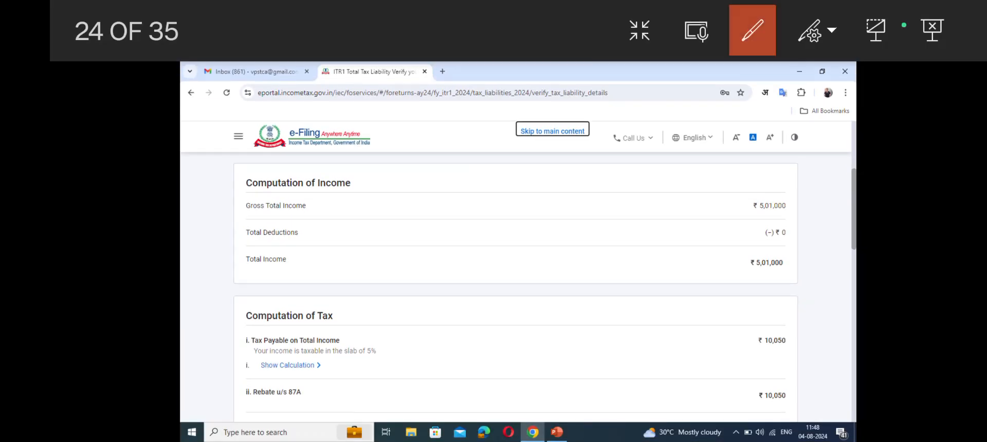
mouse_move(318, 390)
left_mouse_down()
mouse_move(326, 402)
mouse_move(379, 360)
left_mouse_up()
mouse_move(792, 375)
left_mouse_down()
mouse_move(750, 384)
mouse_move(805, 370)
mouse_move(785, 368)
left_mouse_up()
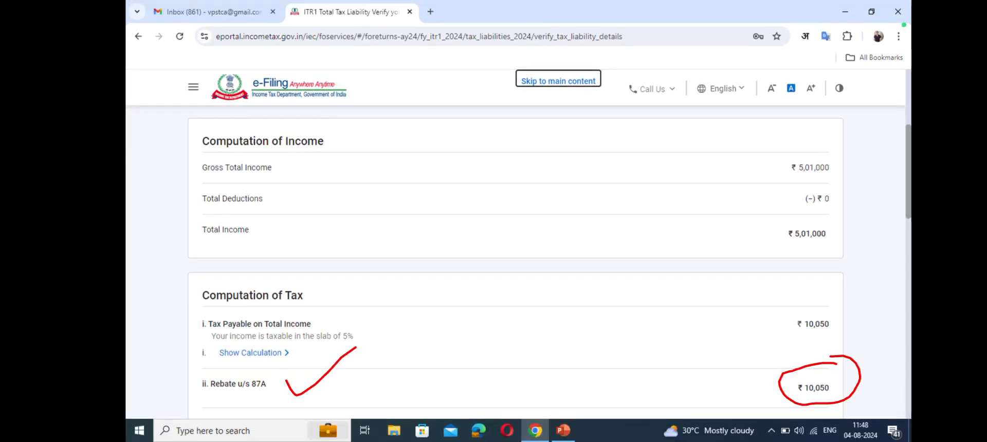
Step: Advance to slide 25, tick the Fee u/s 234F line and circle its amount in red ink
key("Right")
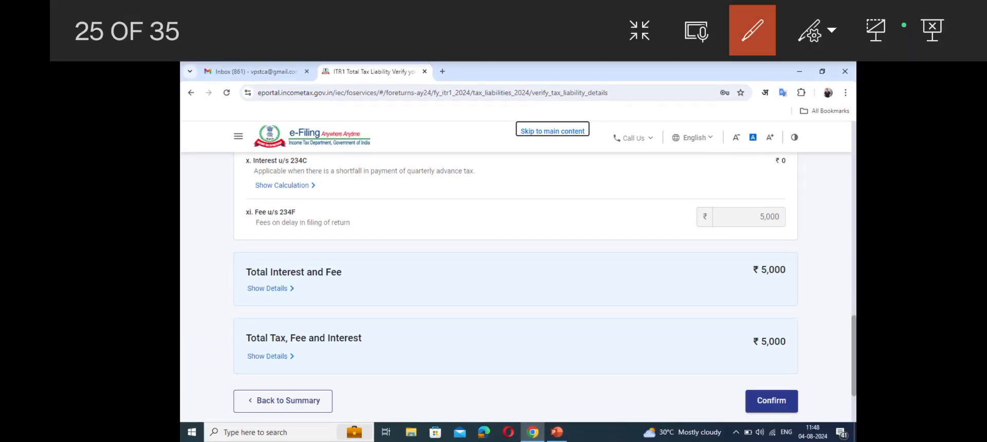
left_click_drag(326, 207, 385, 182)
mouse_move(795, 194)
left_mouse_down()
mouse_move(767, 192)
mouse_move(796, 237)
mouse_move(778, 195)
left_mouse_up()
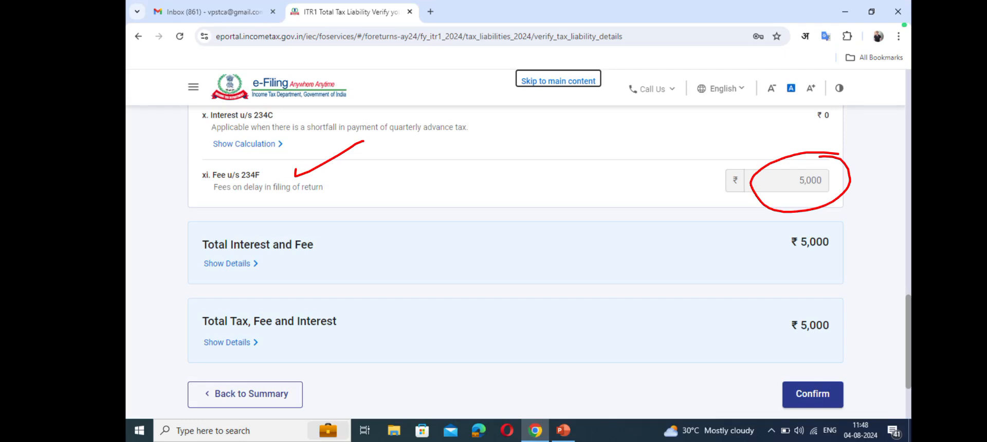
Step: Advance to slide 27, circle the Interest from Saving Bank Account checkbox and tick the Edit option in red ink
key("Right")
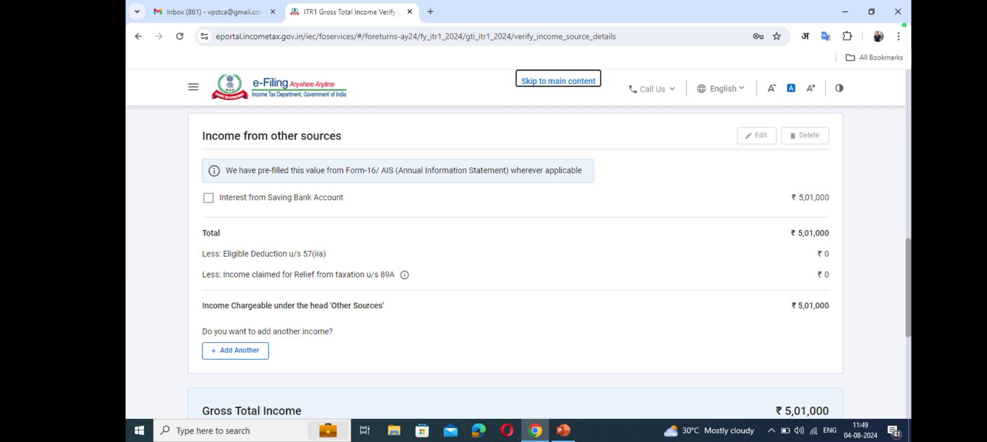
key("Right")
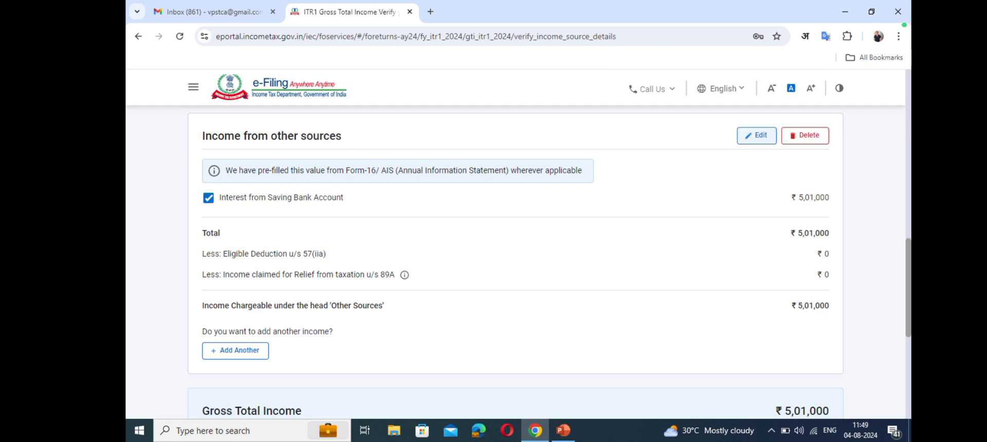
left_click(519, 221)
left_click(753, 30)
left_click_drag(252, 211, 238, 225)
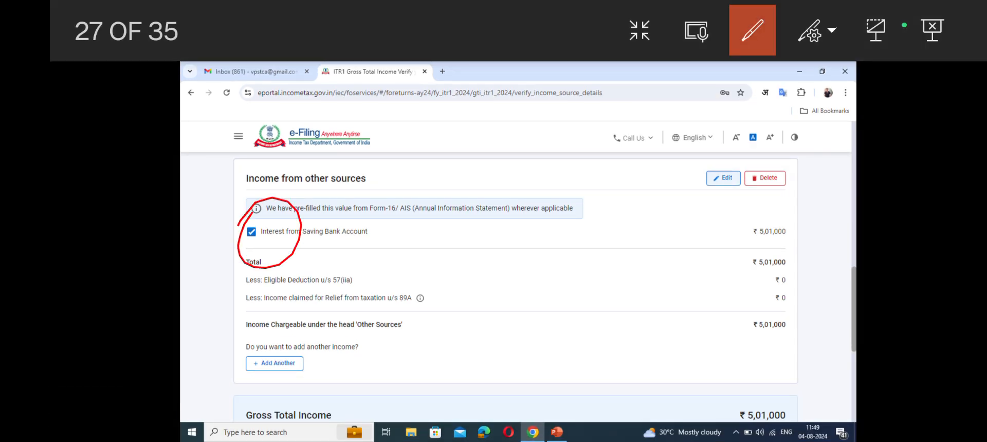
left_click_drag(694, 176, 724, 167)
left_click(753, 30)
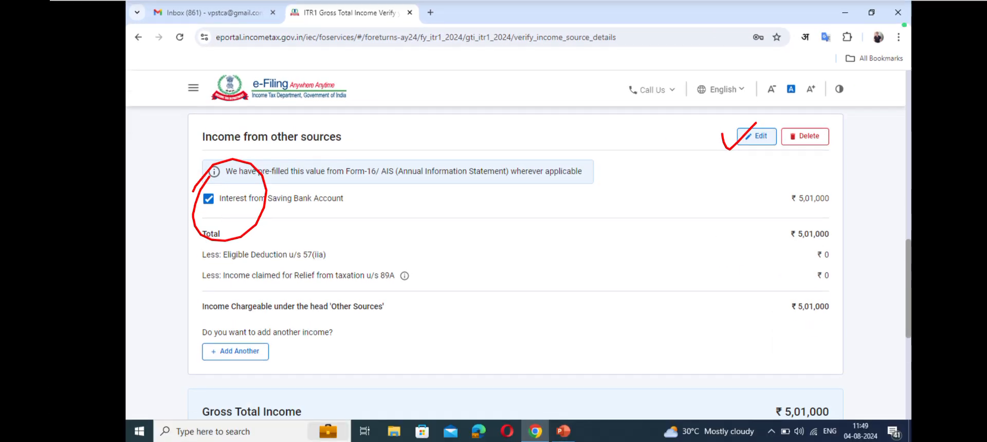
Step: Advance through the slides on editing the saving bank interest amount until the Return Summary on slide 32
key("Right")
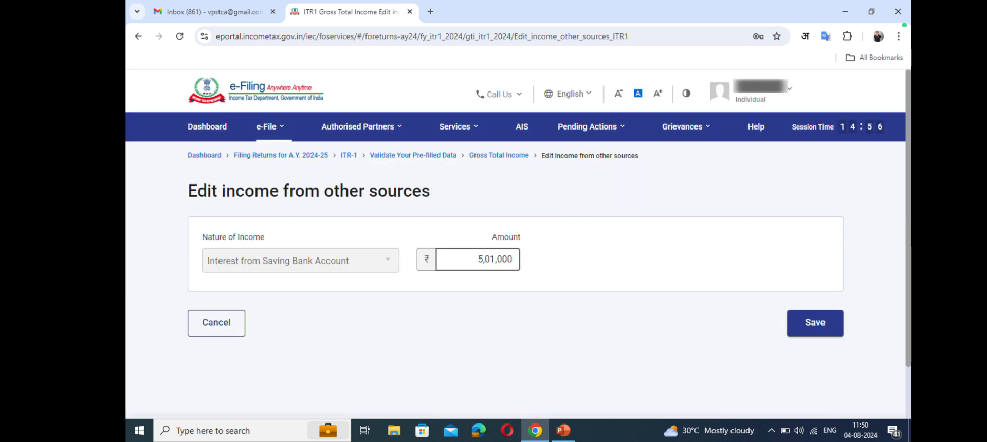
key("Right")
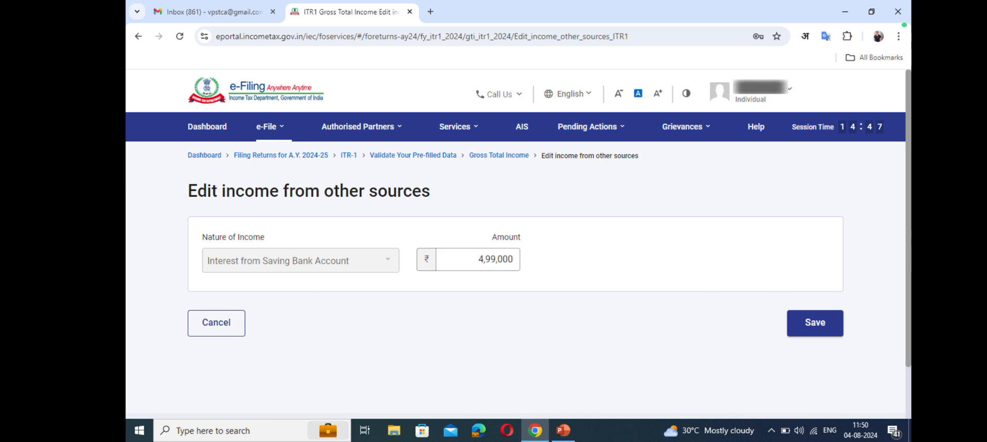
key("Right")
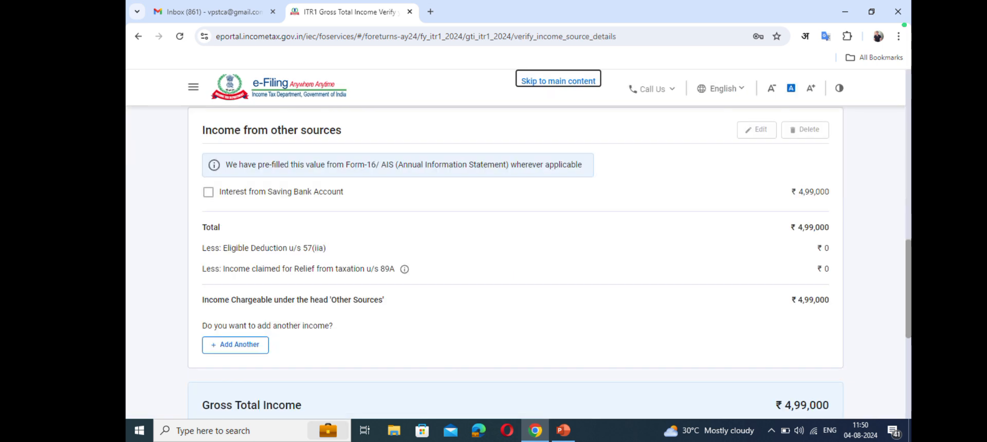
key("Right")
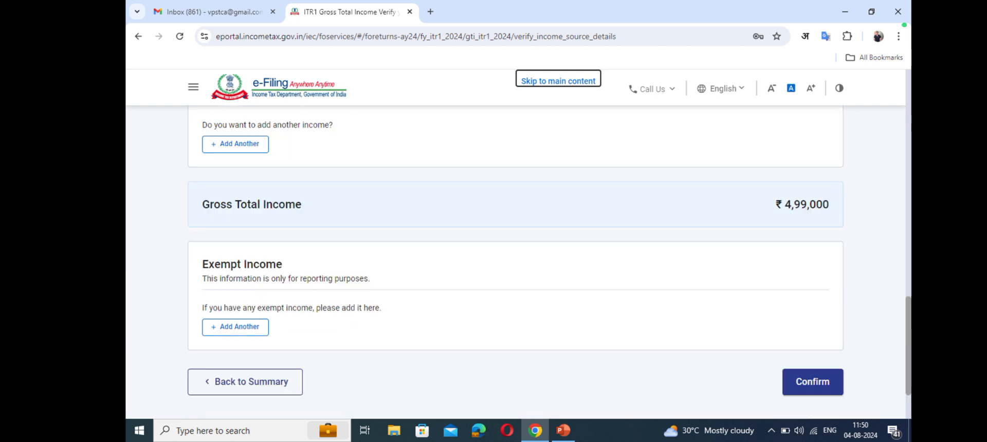
key("Right")
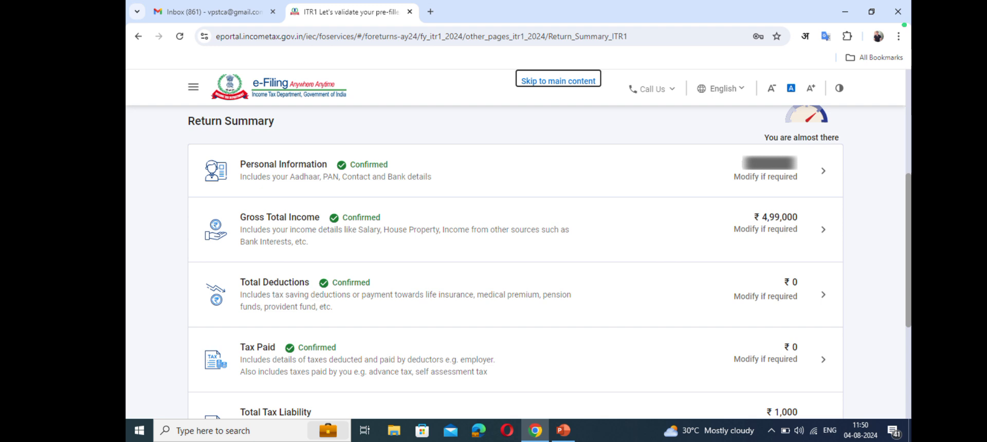
Step: Circle the Total Tax Liability amount on the Return Summary slide in red ink
left_click(494, 221)
left_click(753, 31)
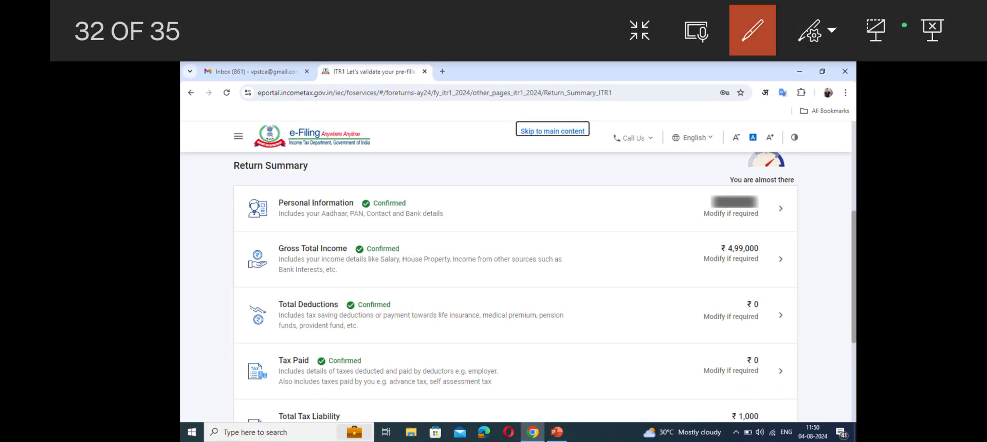
mouse_move(763, 391)
left_mouse_down()
mouse_move(768, 419)
mouse_move(765, 382)
left_mouse_up()
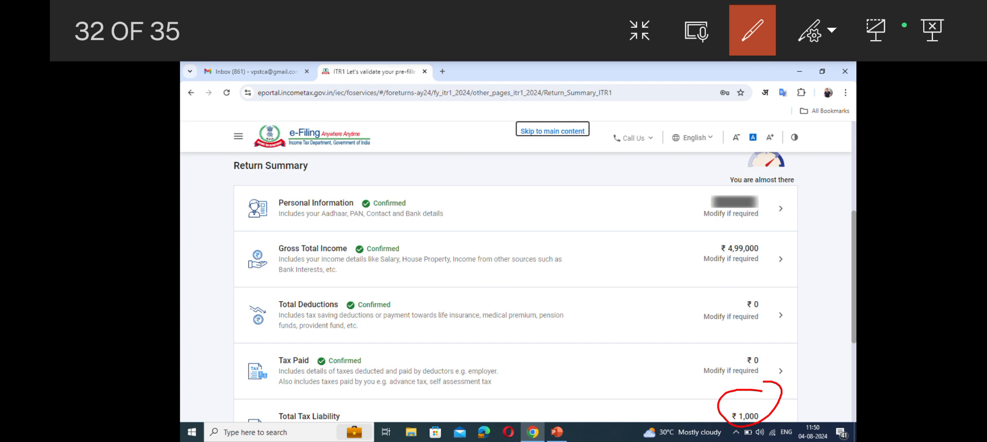
left_click(753, 31)
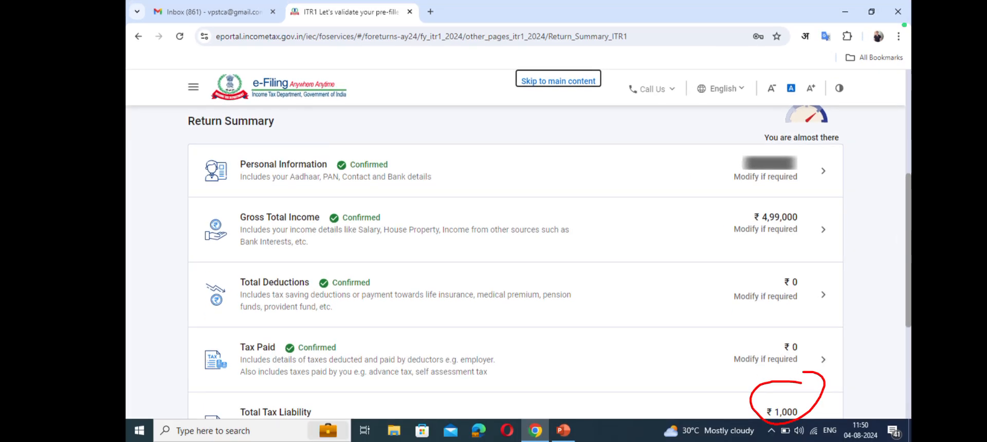
Step: Advance to slide 34, tick the Fee u/s 234F line and circle its amount in red ink, ending on the closing slide
scroll(515, 257, "down", 3)
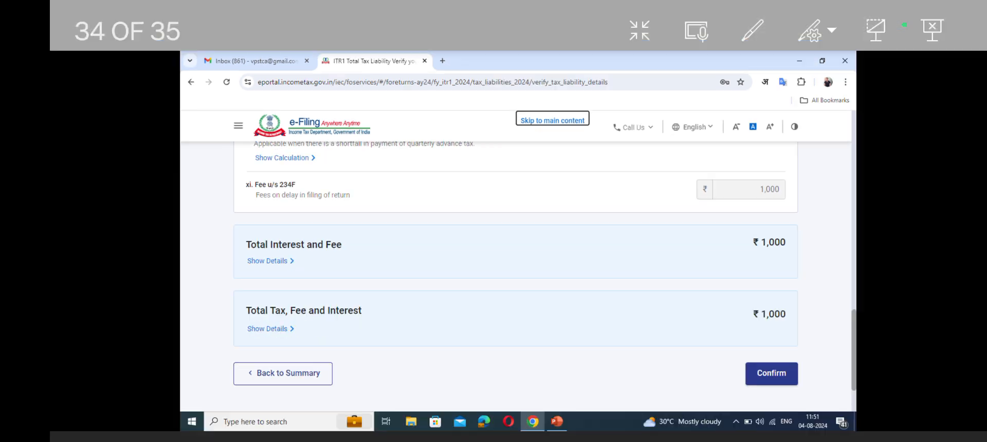
left_click(753, 30)
left_click_drag(321, 191, 400, 165)
mouse_move(799, 177)
left_mouse_down()
mouse_move(720, 203)
mouse_move(765, 178)
left_mouse_up()
left_click(753, 30)
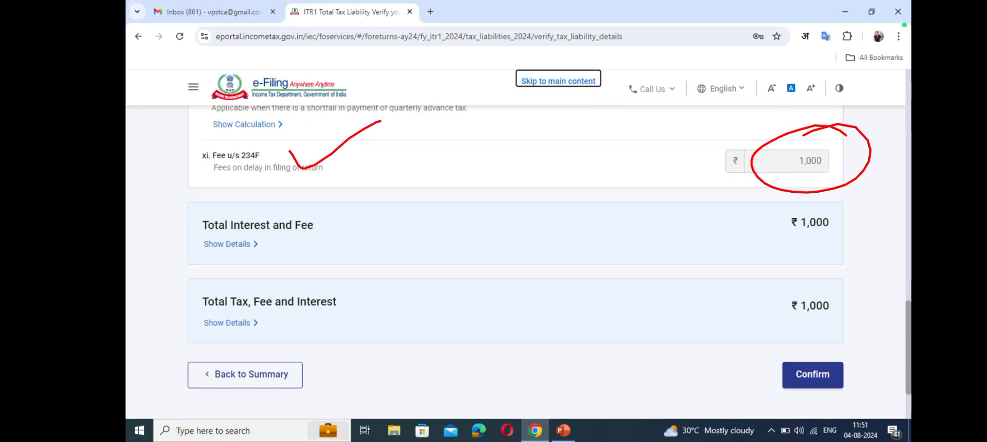
key("Right")
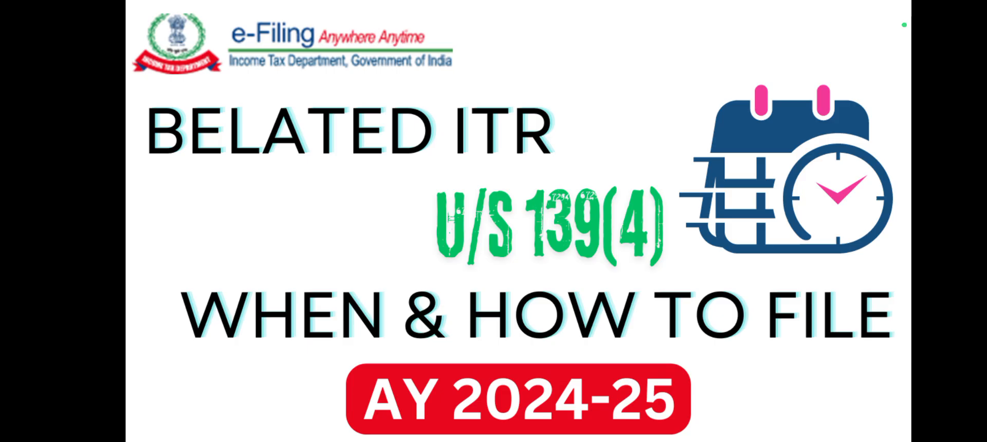